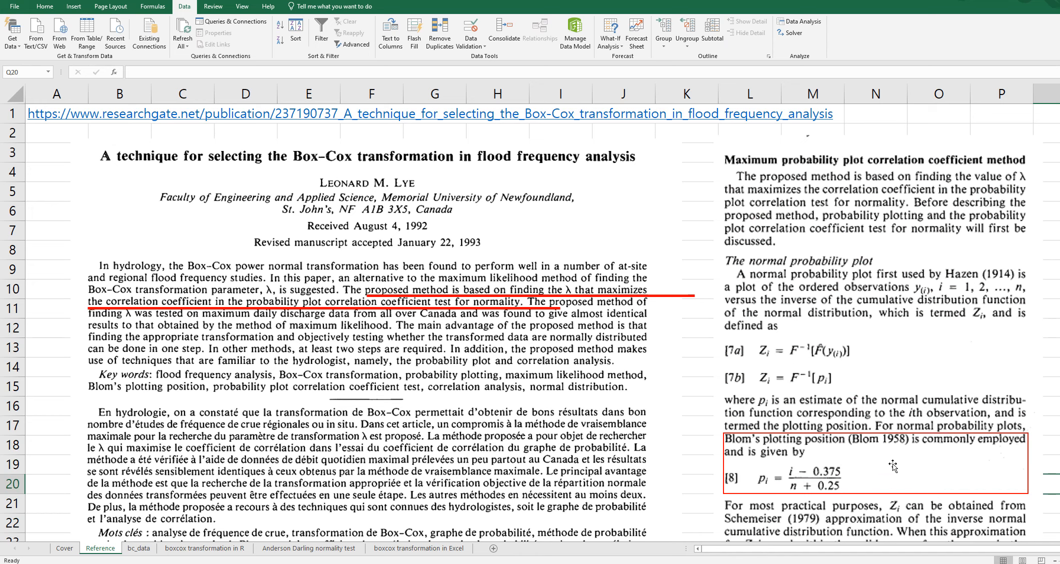
Look through the bc_data, boxcox transformation in R and Anderson Darling normality test sheets, ending on the boxcox transformation in Excel sheet
left_click(139, 548)
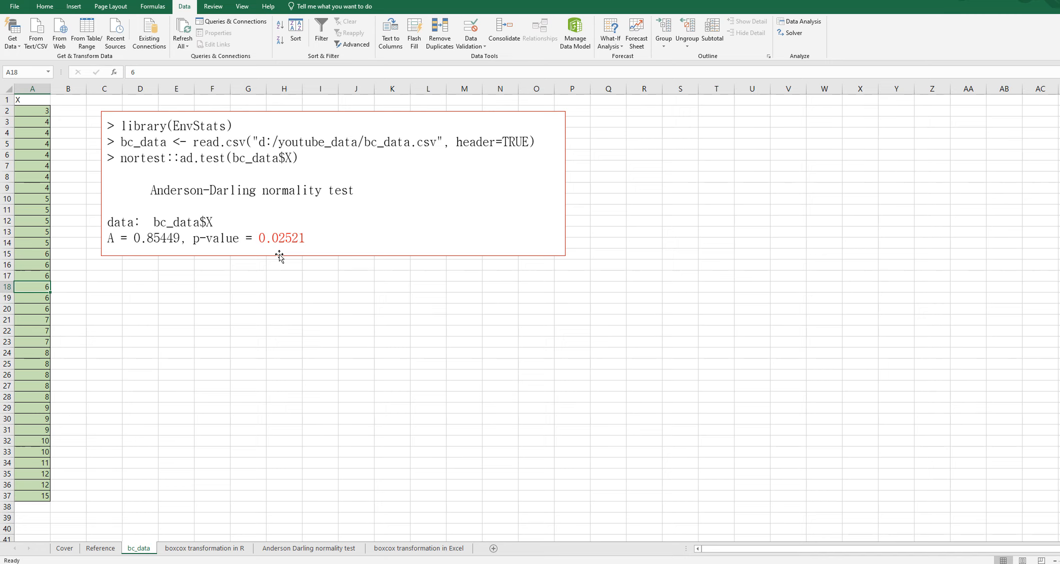
left_click(204, 548)
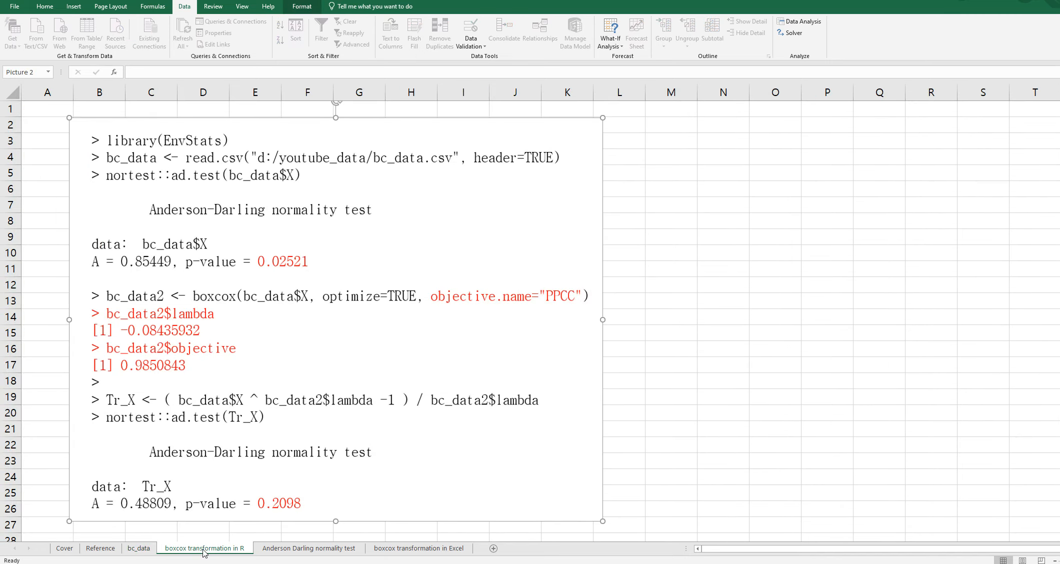
left_click(52, 302)
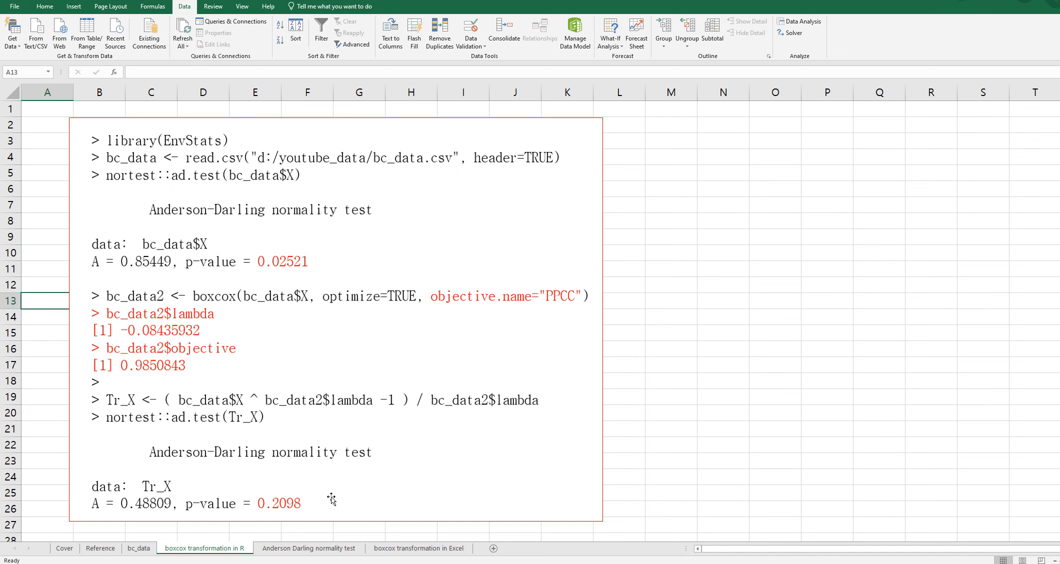
left_click(308, 549)
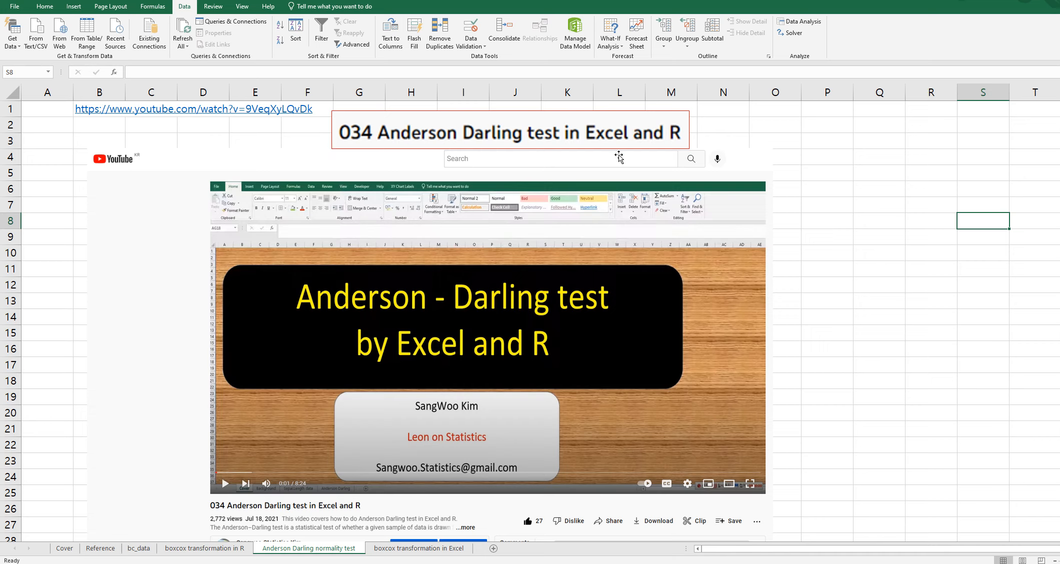
left_click(440, 549)
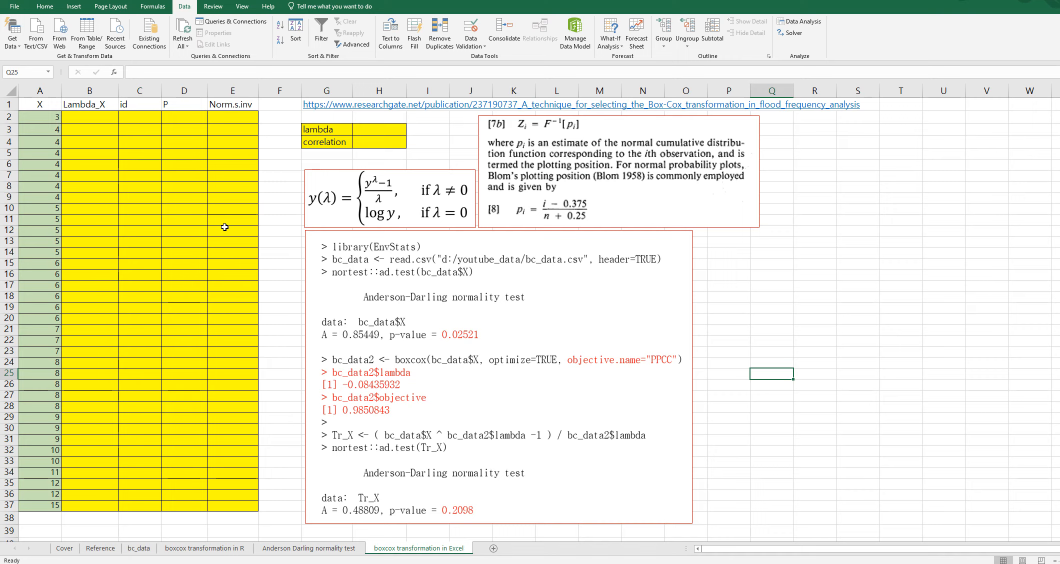
left_click(69, 550)
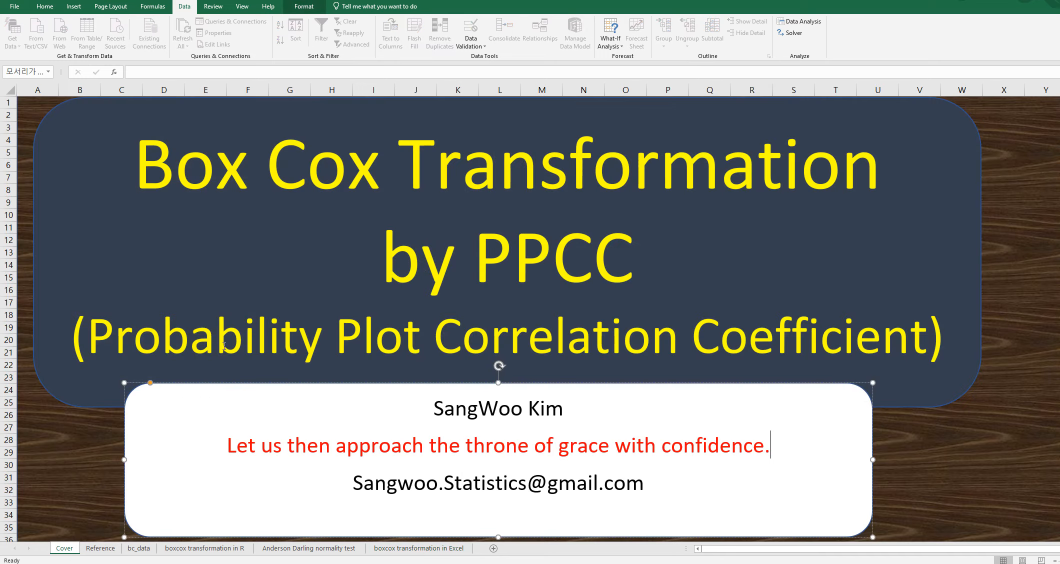
left_click(400, 550)
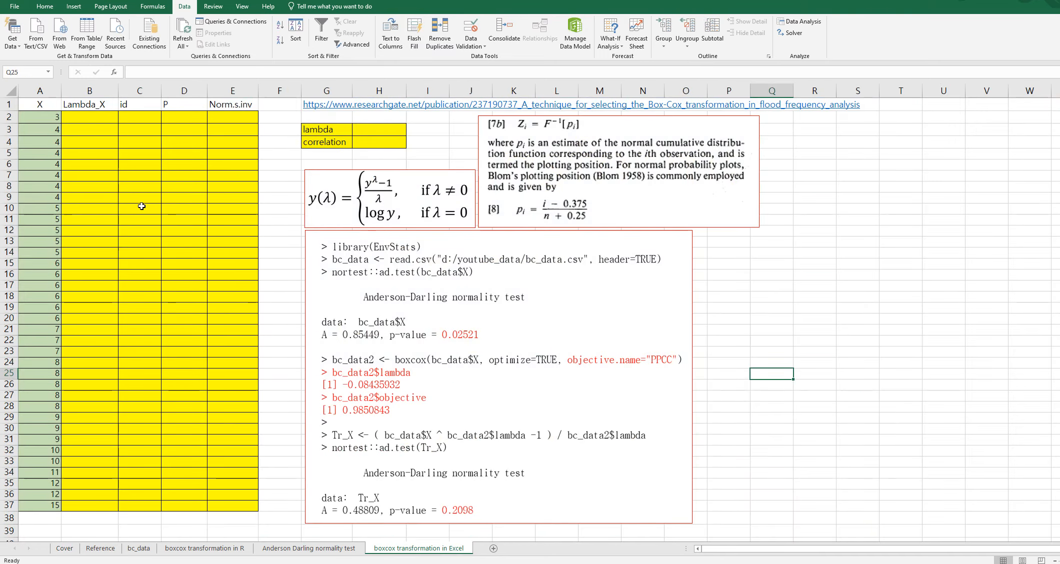
left_click(141, 206)
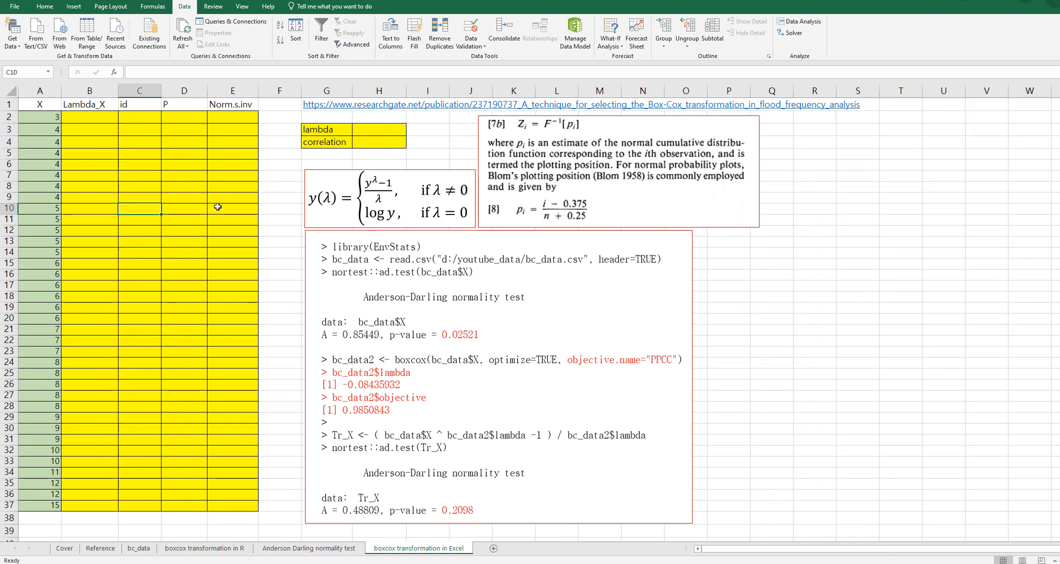
Enter trial lambda values of 0 and 0.5 in cell H3
left_click(379, 131)
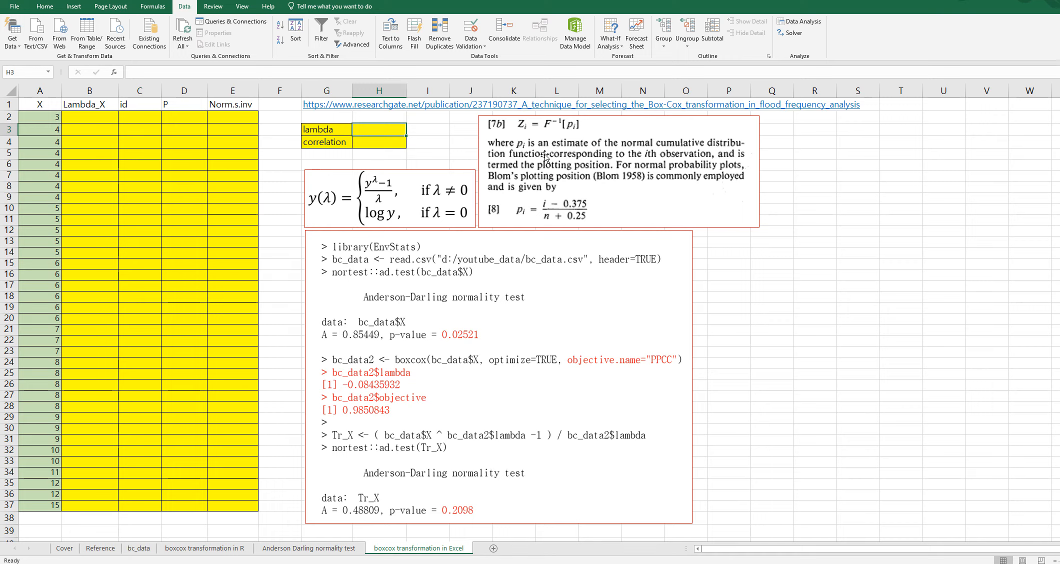
type("0")
key("Return")
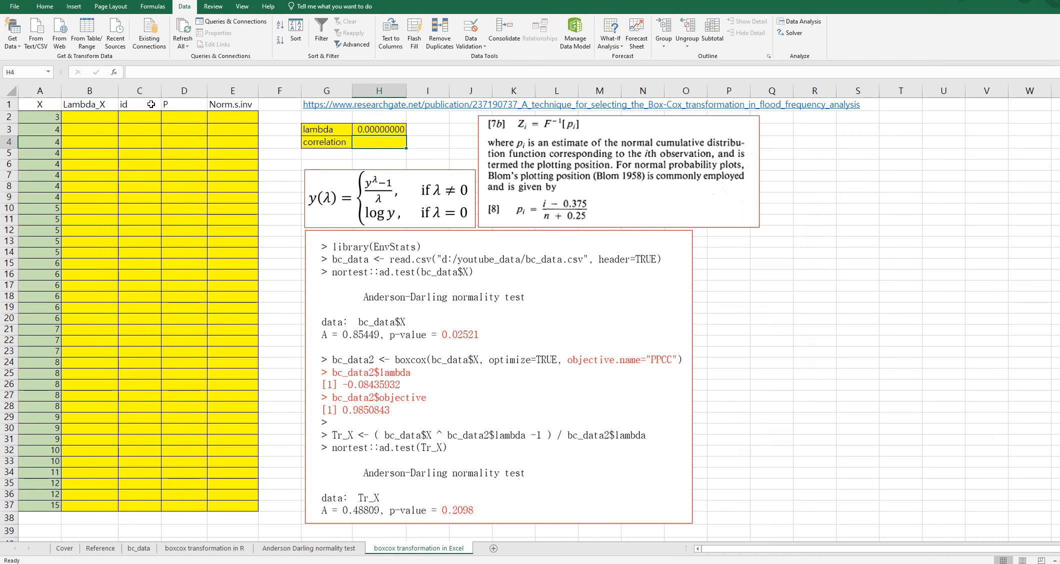
left_click(96, 120)
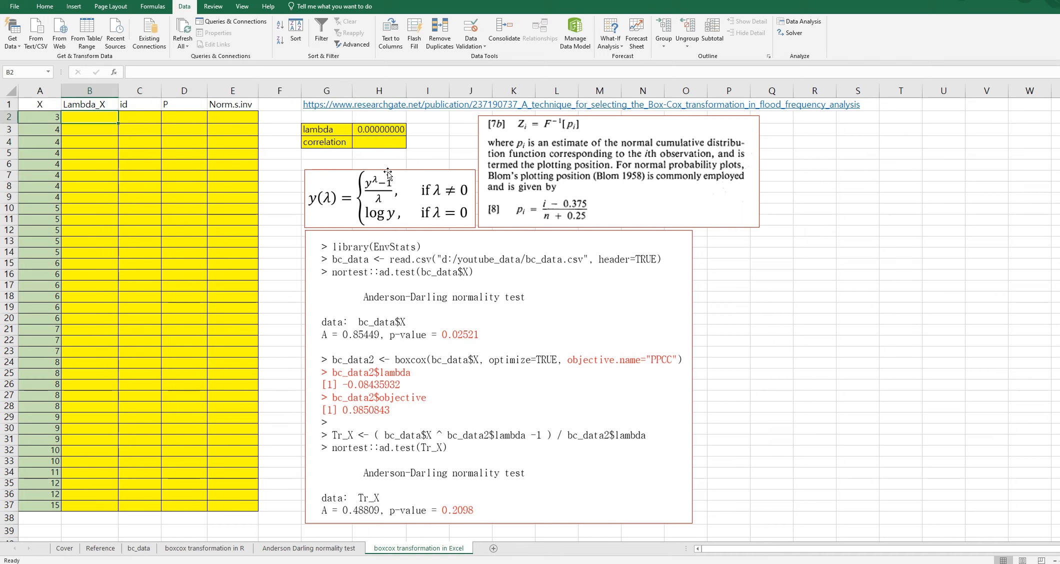
left_click(370, 131)
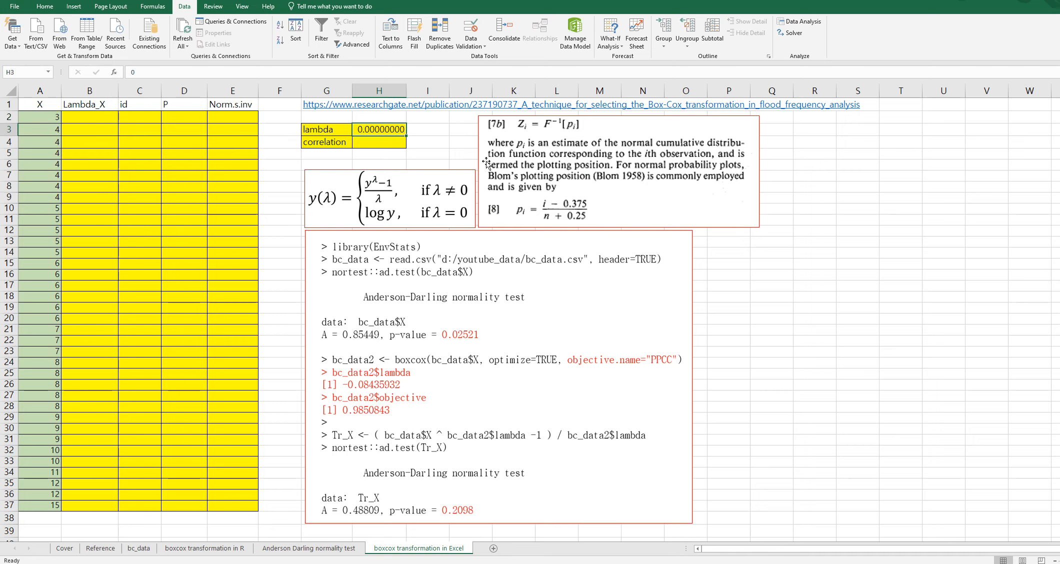
type("0.5")
key("Return")
Set the lambda value in cell H3 to 0.1
key("Up")
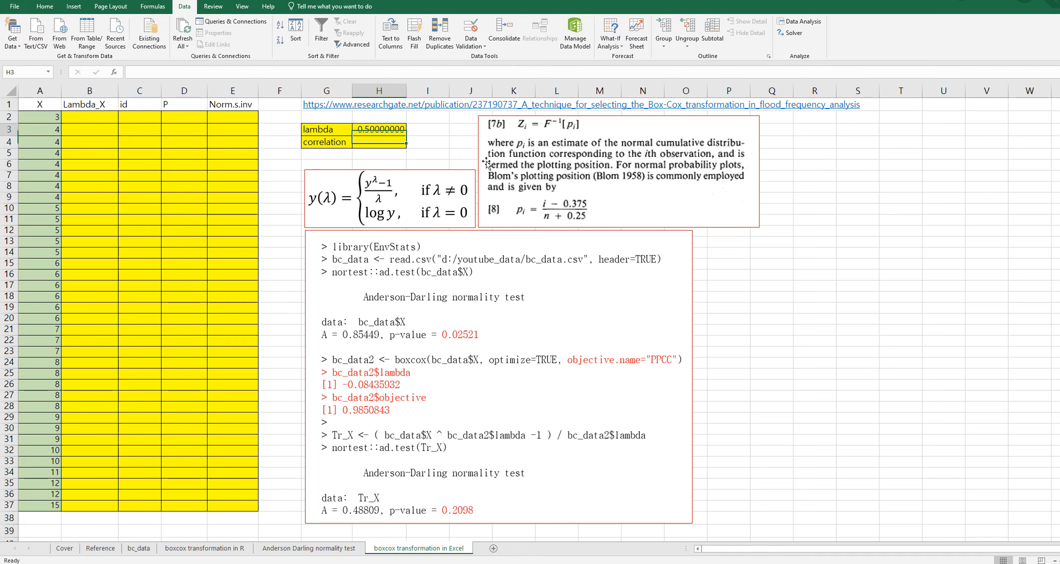
type("0.1")
key("Return")
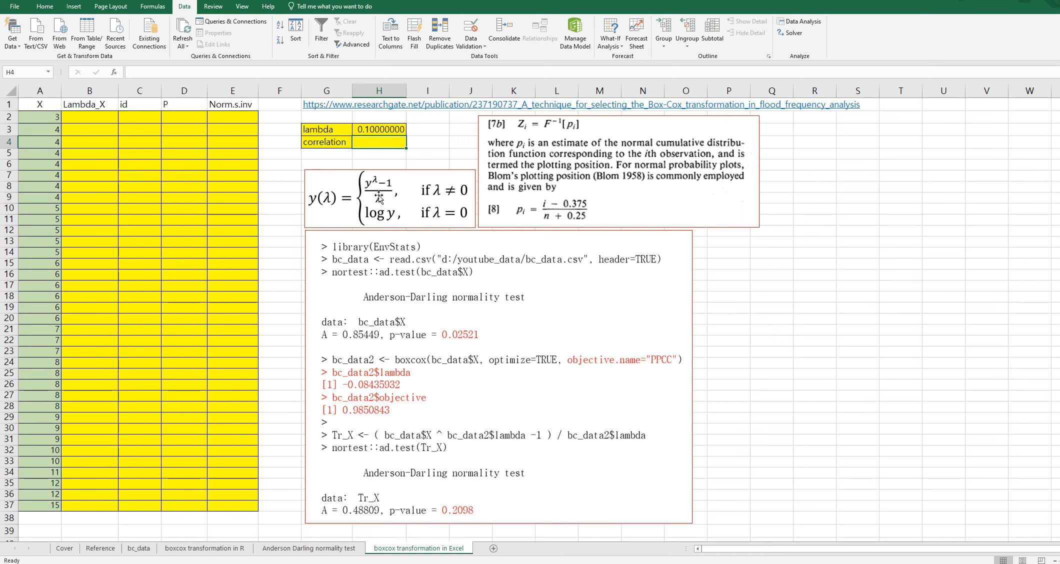
Calculate Lambda_X in B2 with =(A2^$H$3-1)/$H$3 and fill the formula down to B37
left_click(87, 120)
type("=")
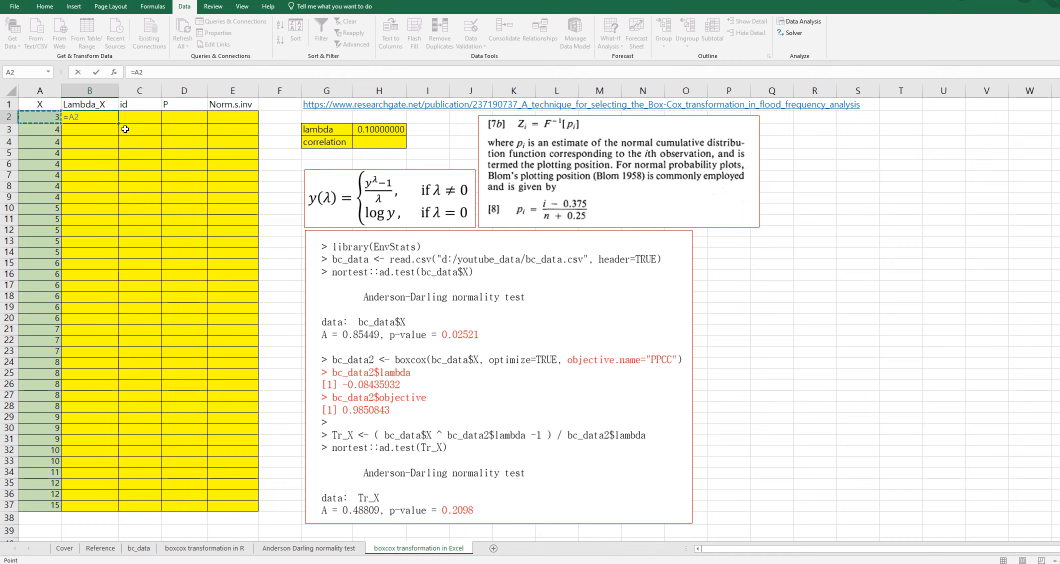
type("(")
key("Left")
type("^")
left_click(377, 132)
key("F4")
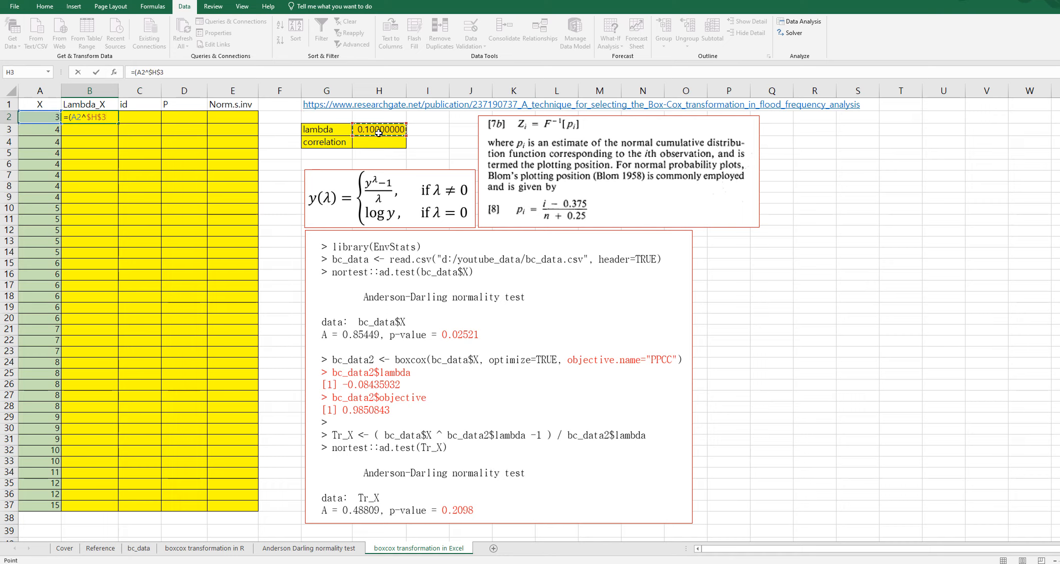
type("-1)/")
left_click(379, 132)
key("F4")
key("Return")
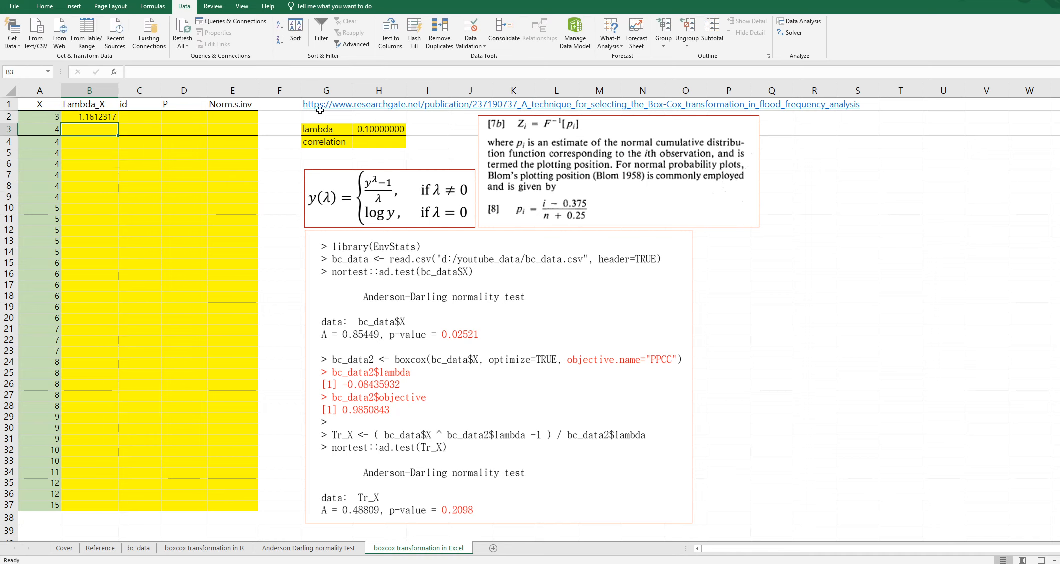
left_click(114, 120)
left_click_drag(118, 123, 114, 507)
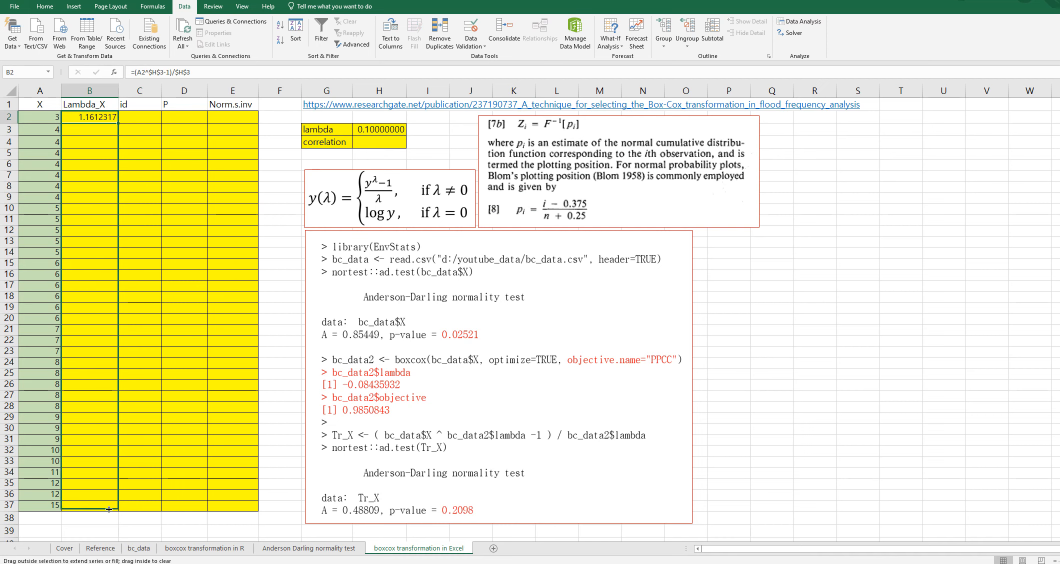
Number the id column from 1 to 36 in C2:C37 by extending a series started with 1 and 2
left_click(139, 118)
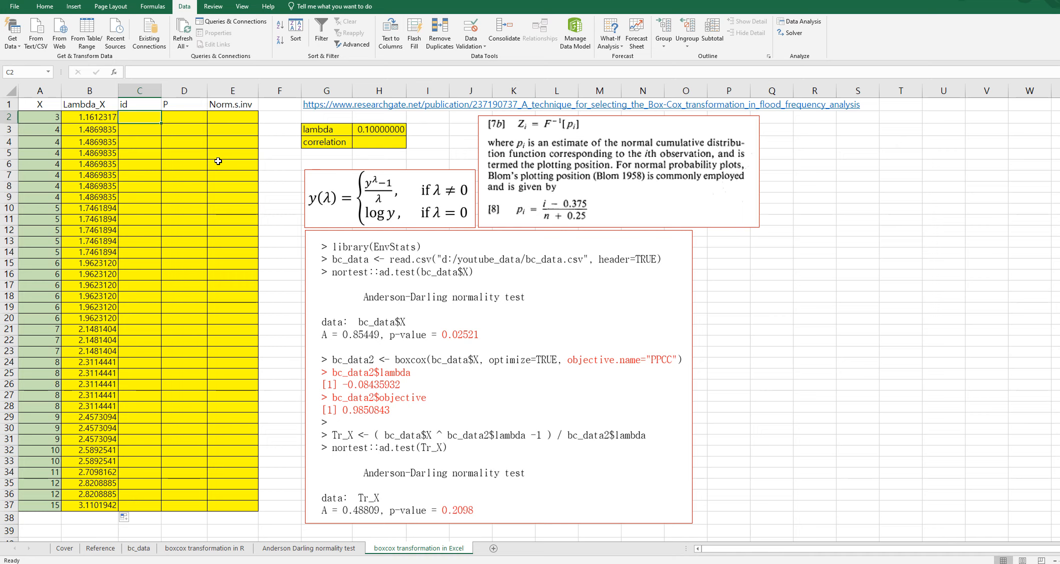
type("1")
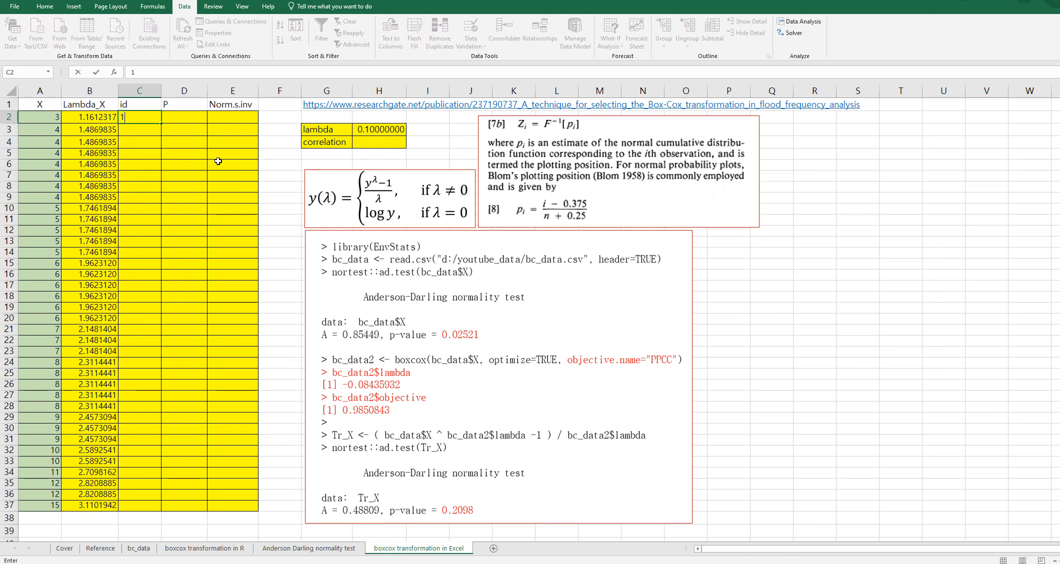
key("Return")
type("2")
key("Return")
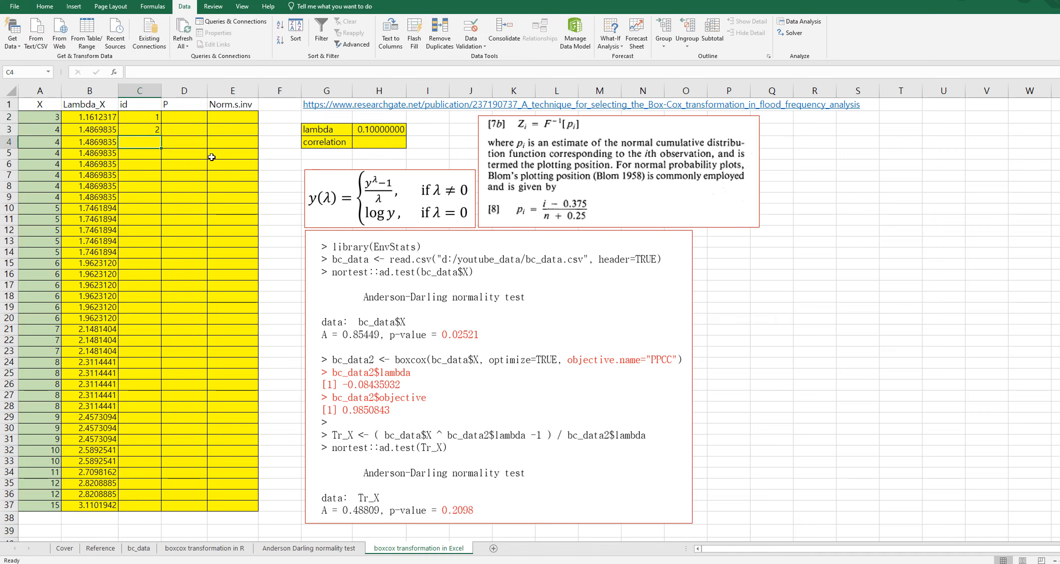
left_click_drag(151, 116, 153, 131)
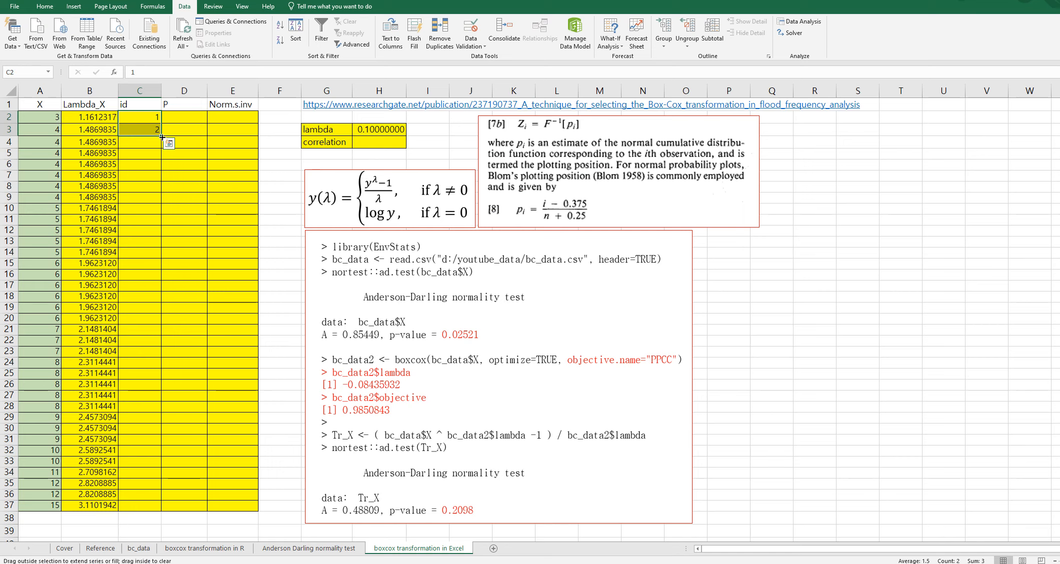
double_click(162, 138)
left_click(147, 164)
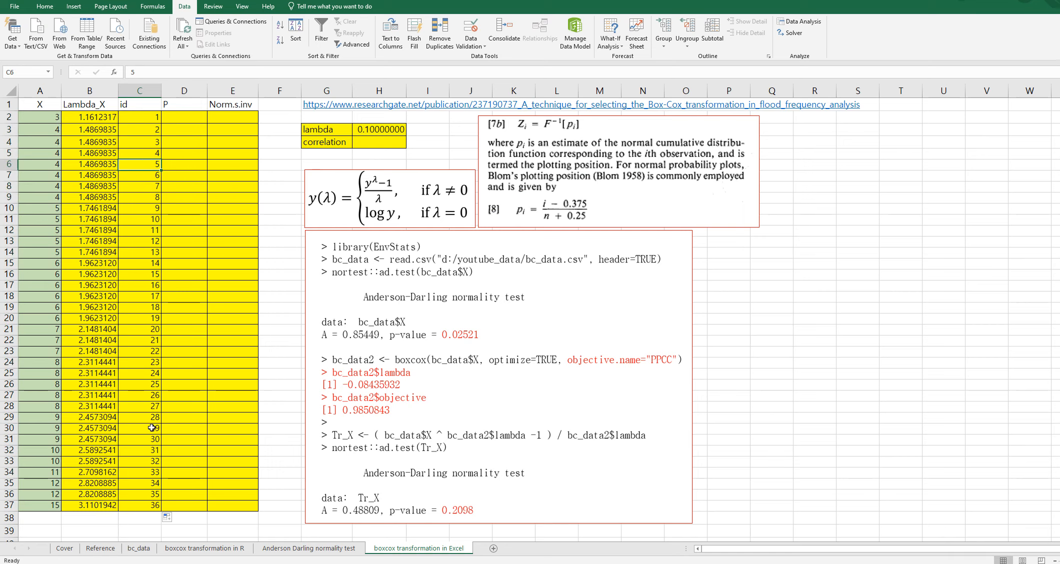
Calculate P in D2 with =(C2-0.375)/(COUNT($C$2:$C$37)+0.25) and fill the formula down to D37
left_click(179, 122)
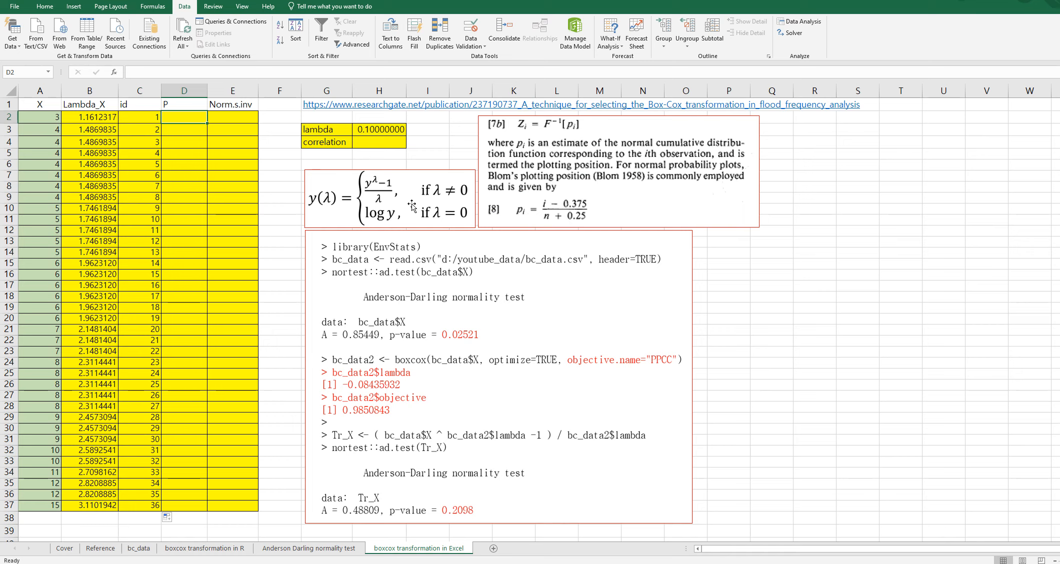
type("=(C2")
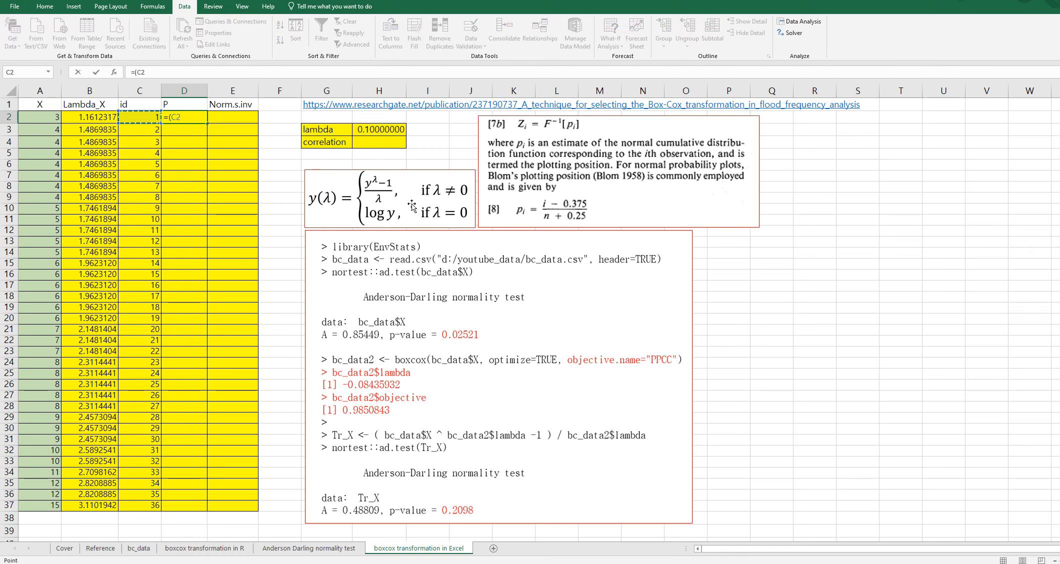
type("-0.375)/(count(")
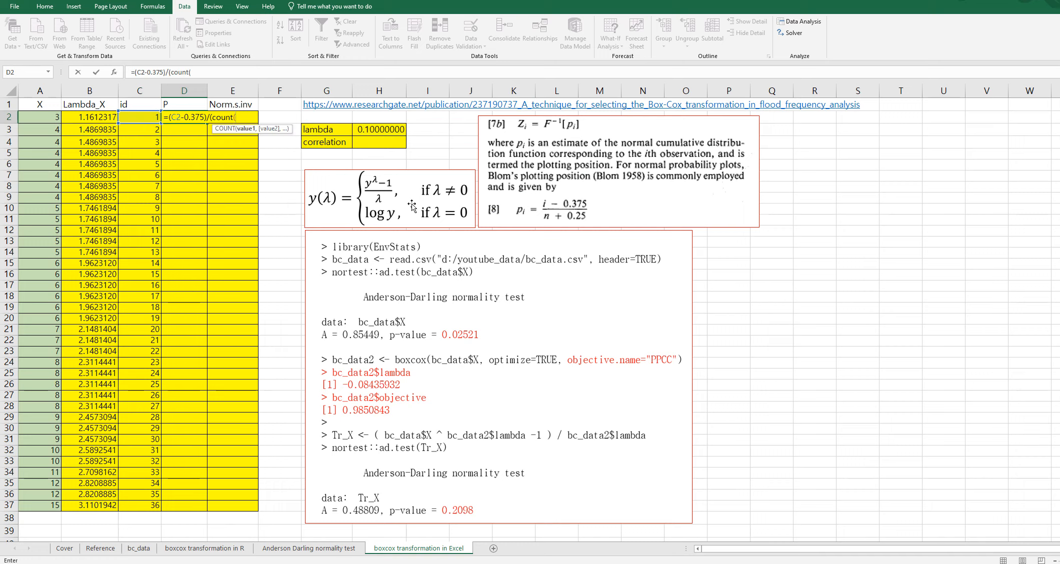
key("Down")
key("Left")
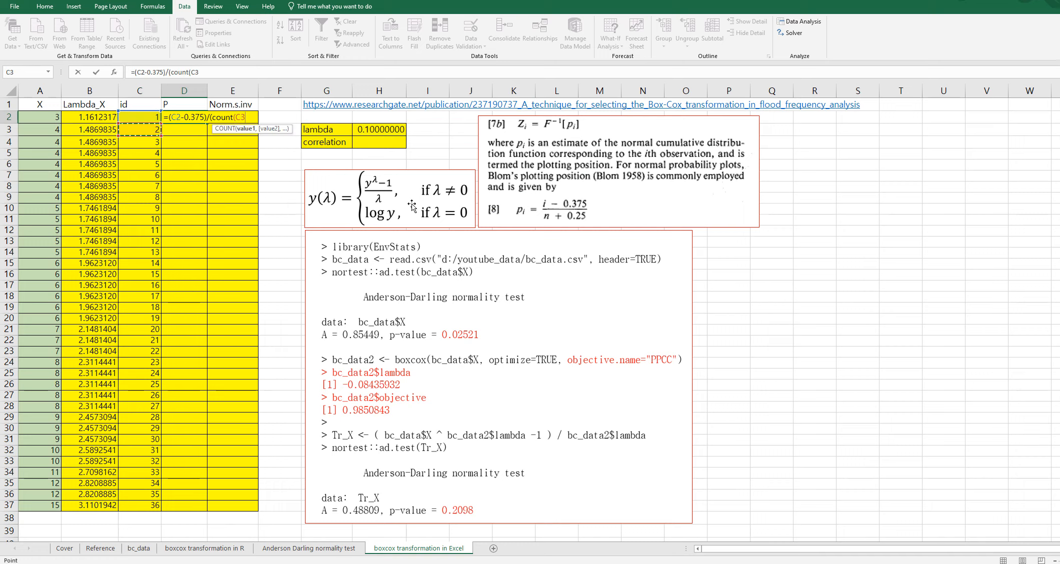
key("Up")
key("ctrl+shift+Down")
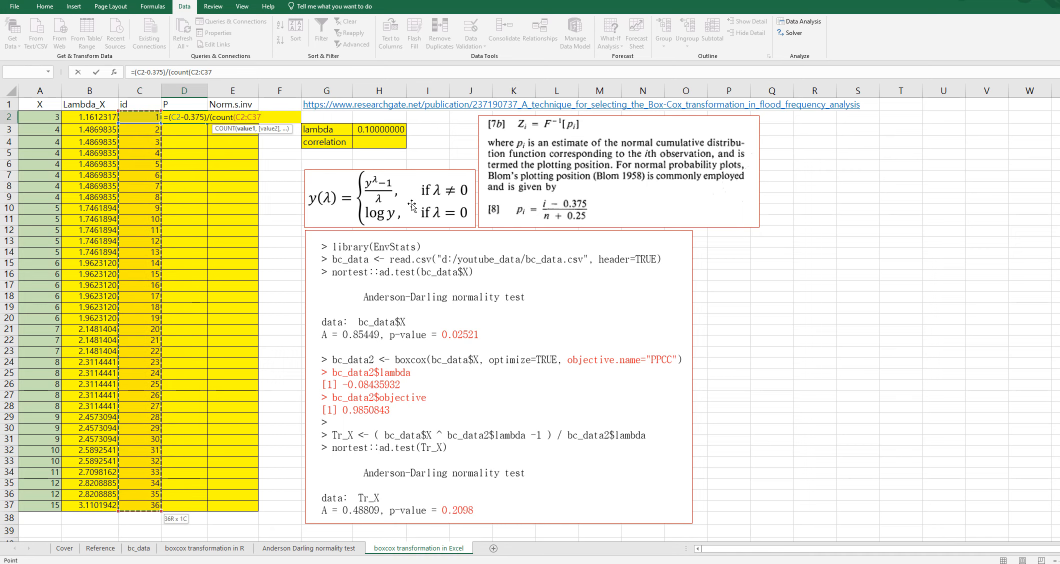
key("F4")
type(")")
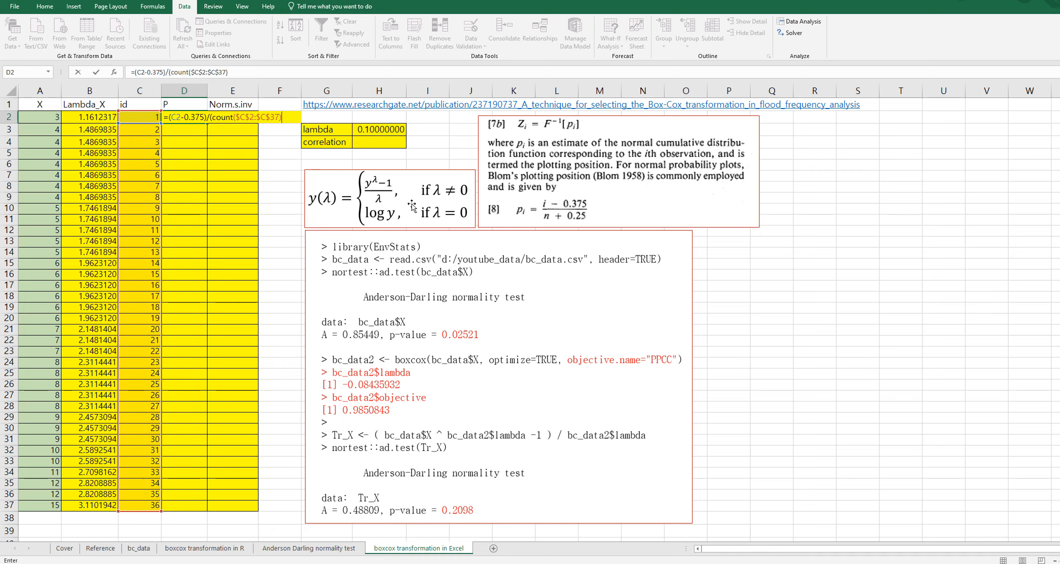
type("+0.25)")
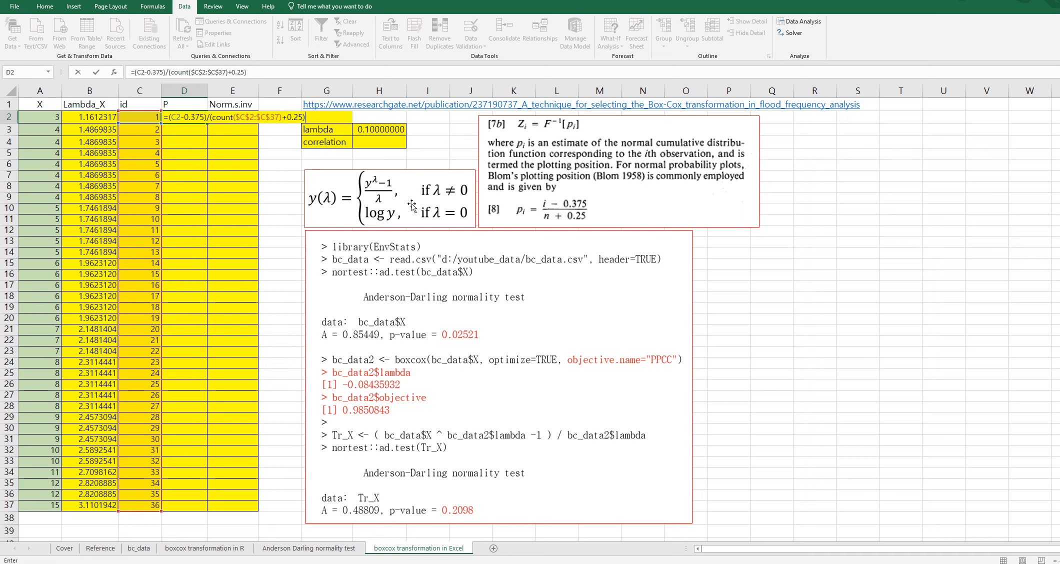
key("Return")
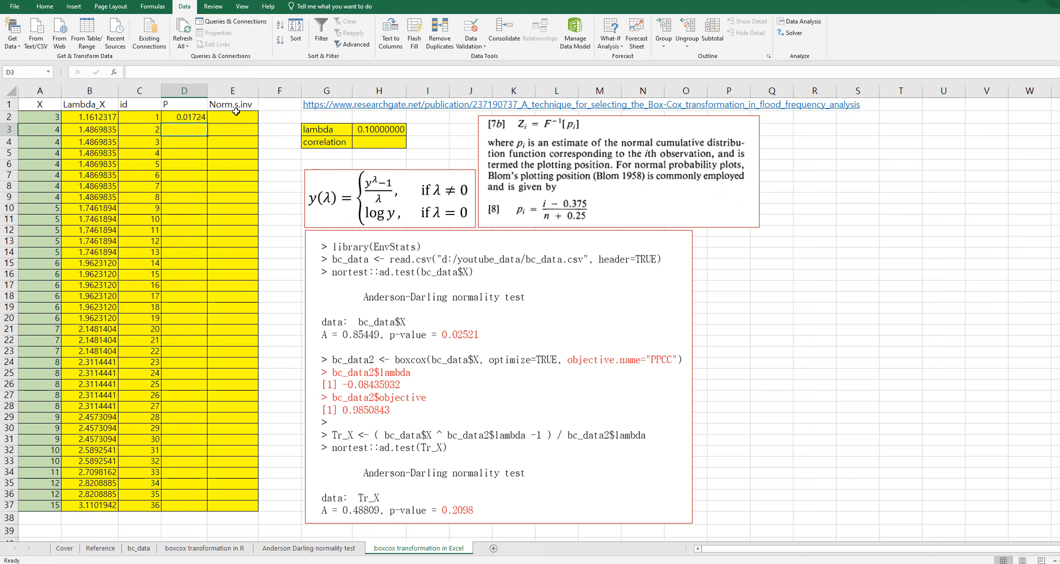
left_click(196, 118)
double_click(207, 124)
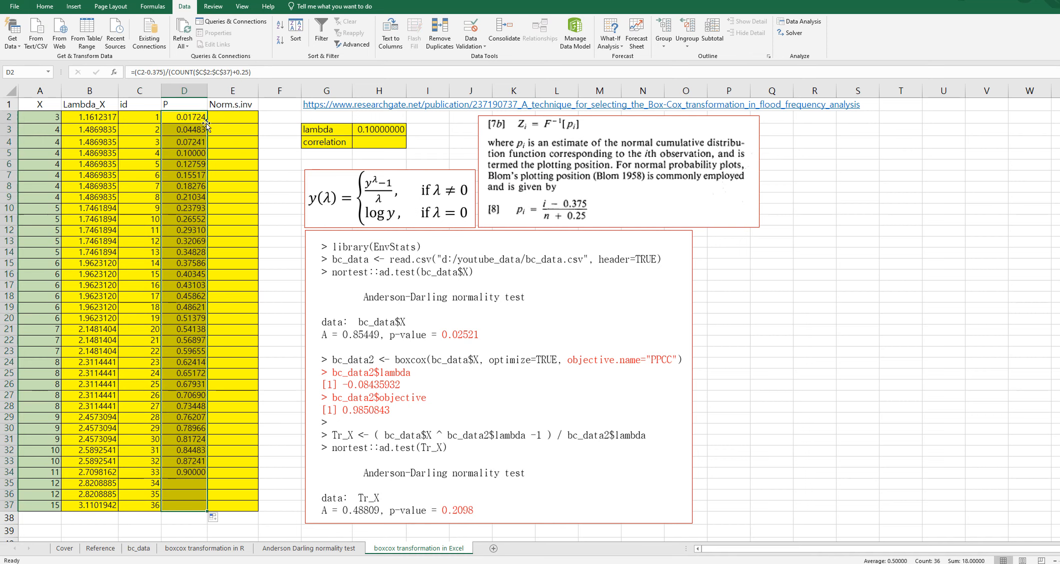
Calculate the Norm.s.inv column with =NORM.S.INV(D2) in E2 and fill the formula down to E37
left_click(237, 117)
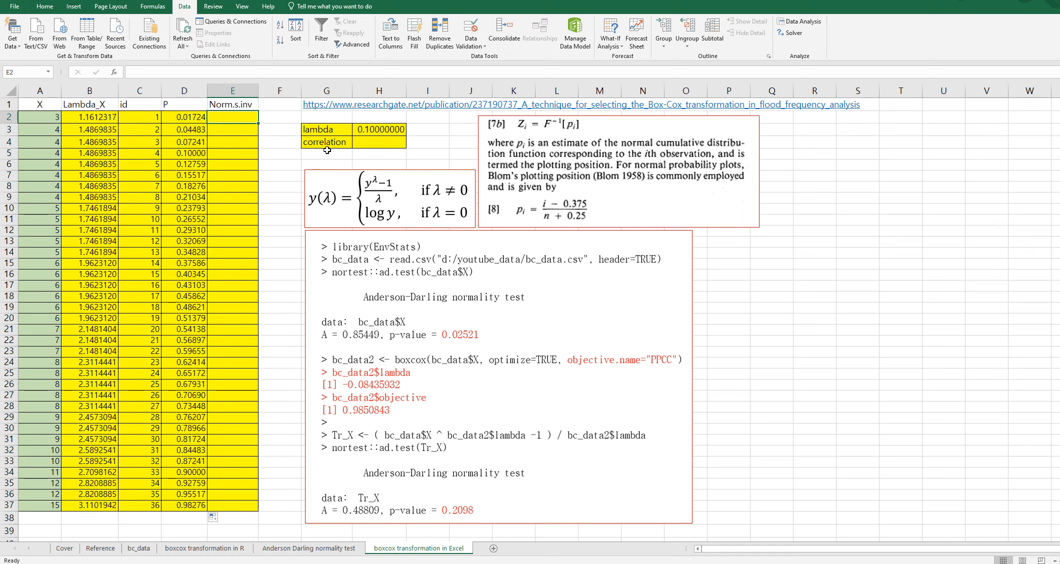
type("=nor")
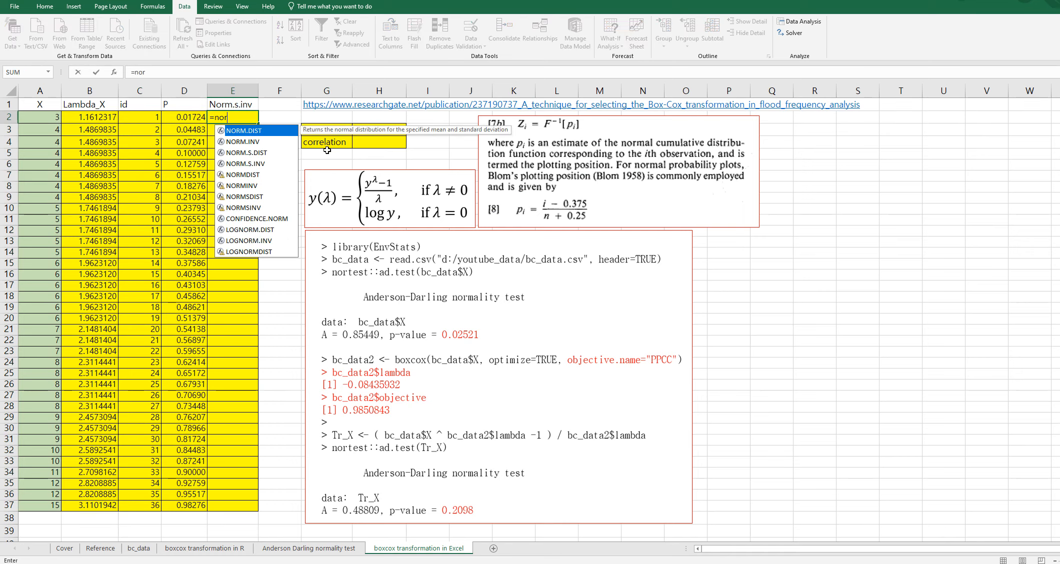
type("m.s.")
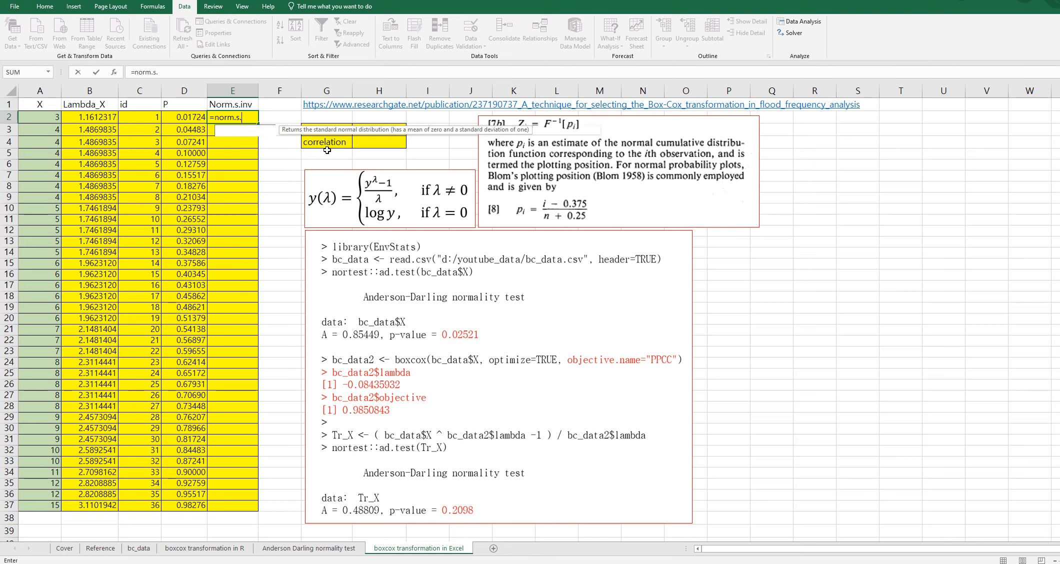
type("inv(")
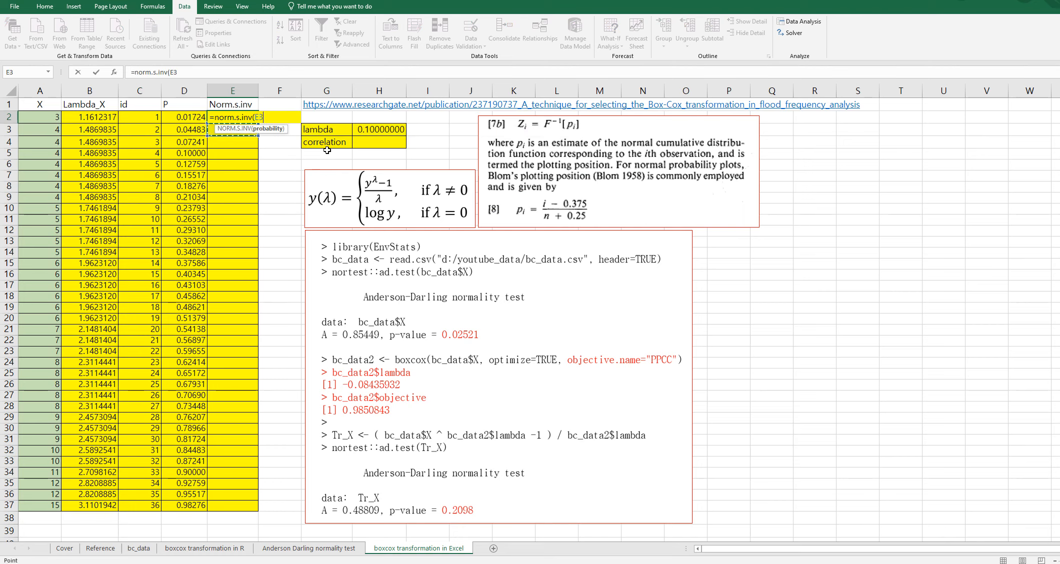
key("Left")
key("Return")
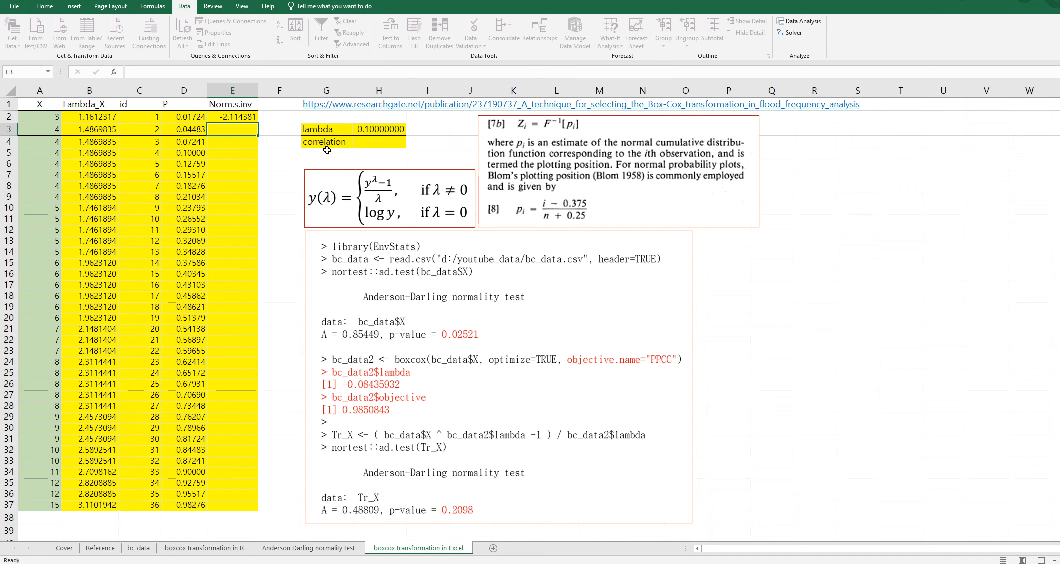
left_click(251, 119)
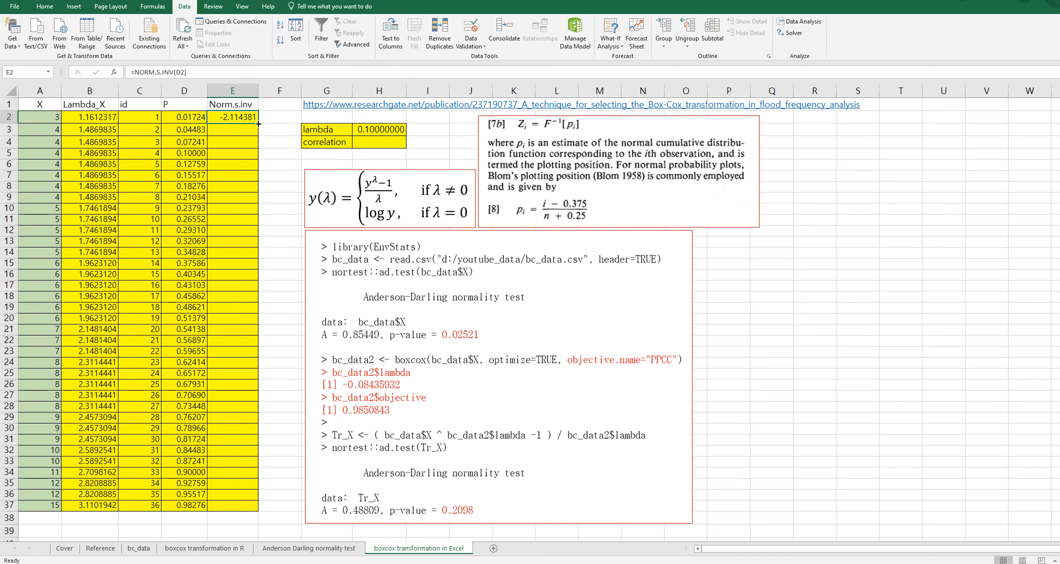
double_click(258, 124)
left_click(235, 185)
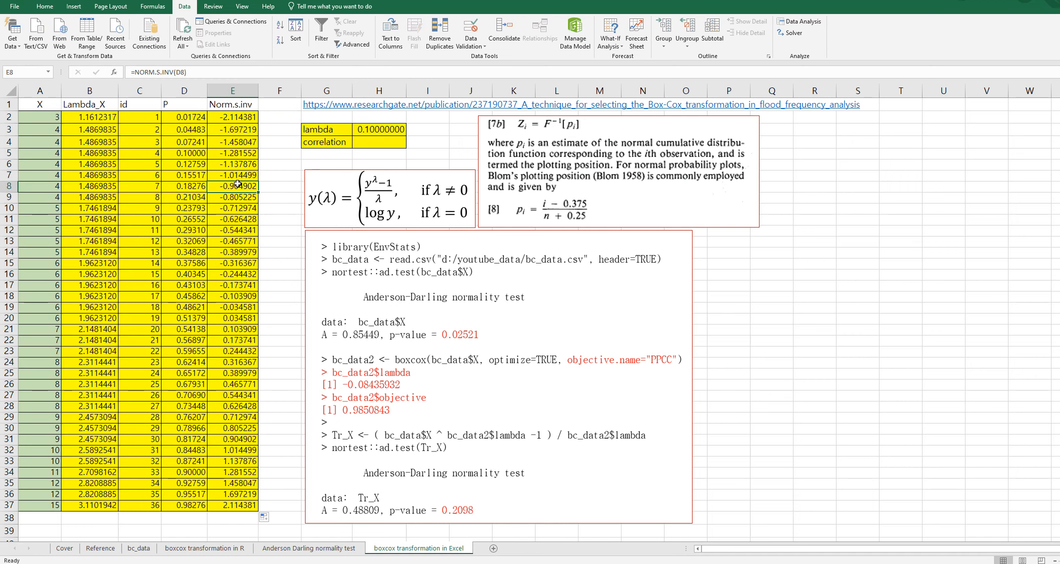
Calculate the correlation in H4 with =CORREL(B2:B37,E2:E37)
left_click(377, 145)
type("=")
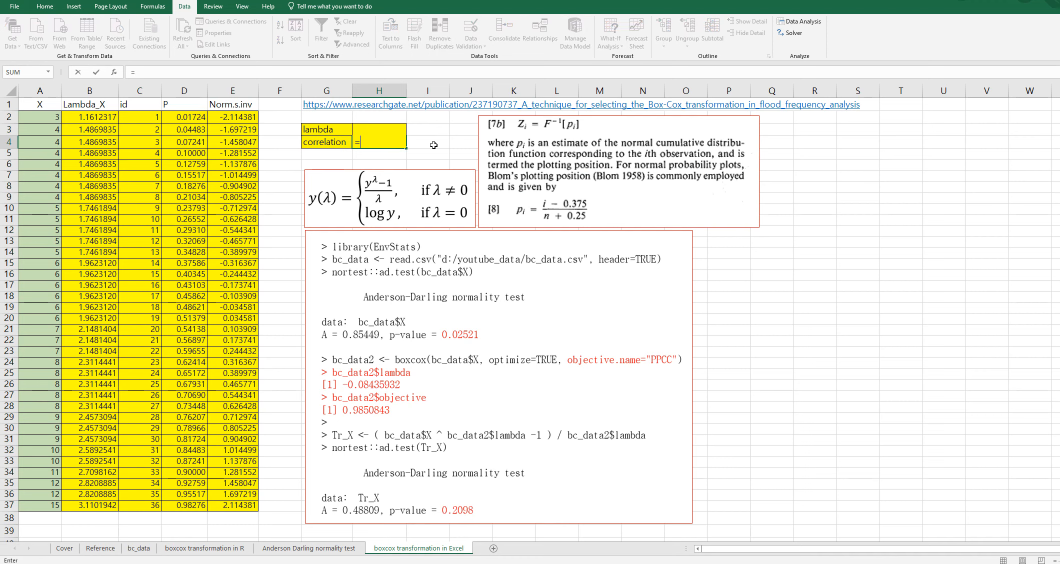
type("correl(")
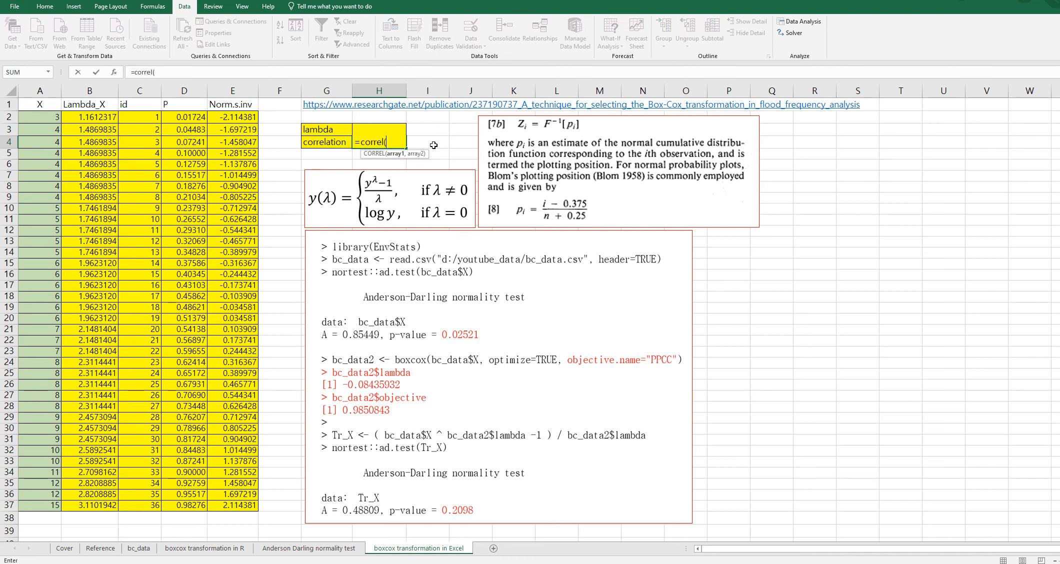
left_click(114, 118)
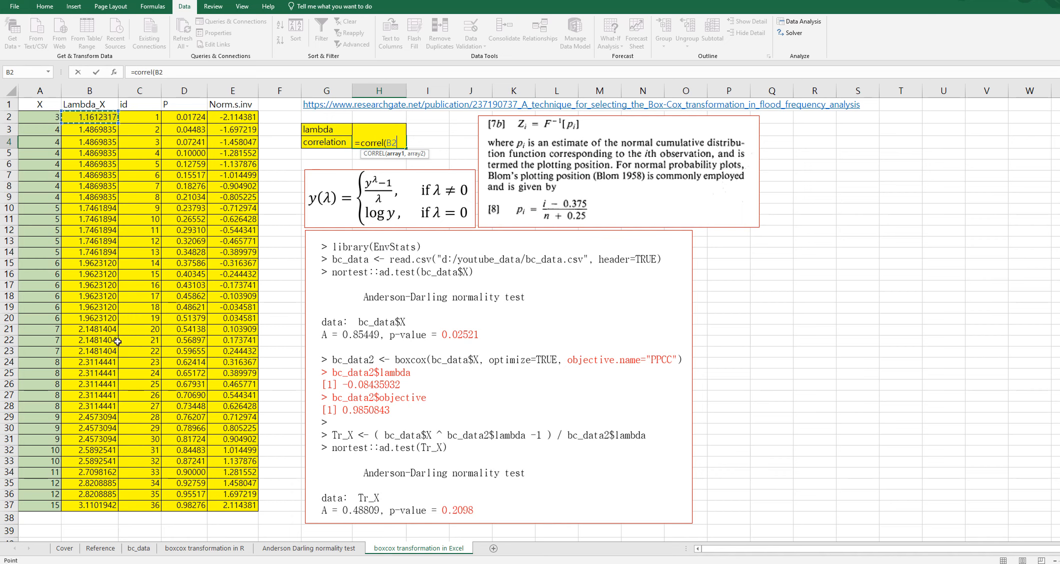
left_click(110, 501, "shift")
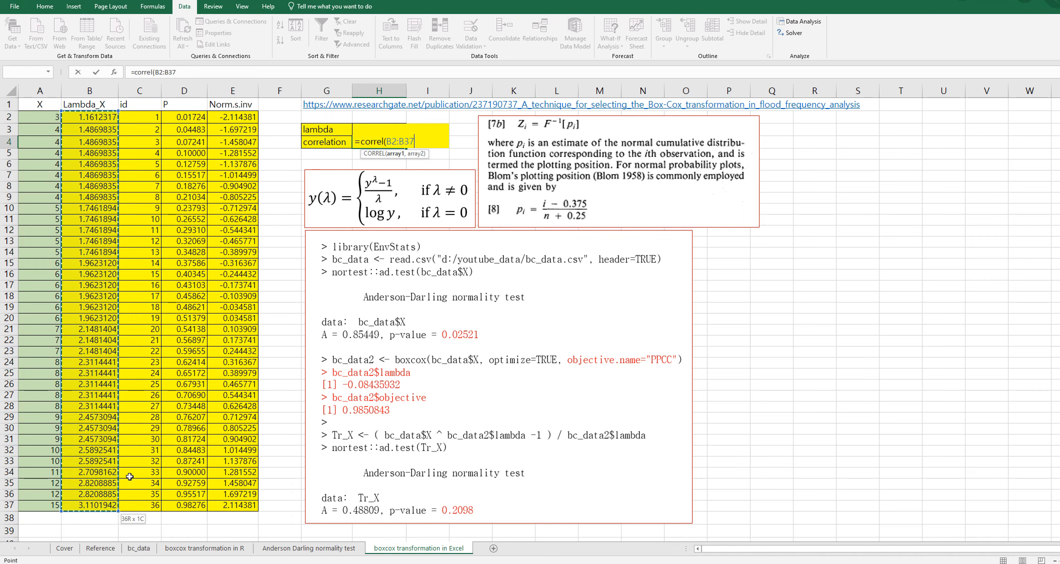
type(",")
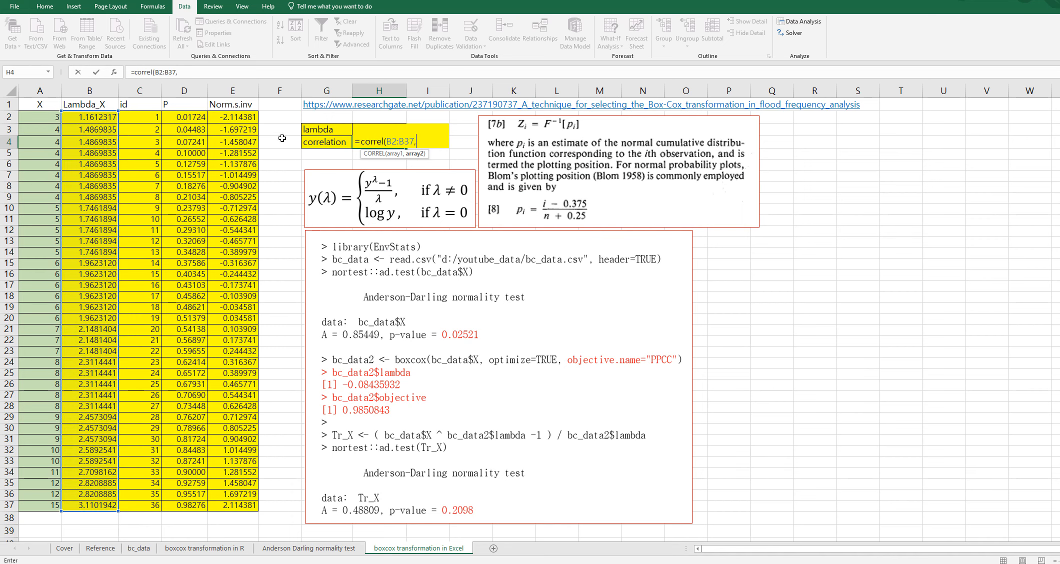
left_click(232, 120)
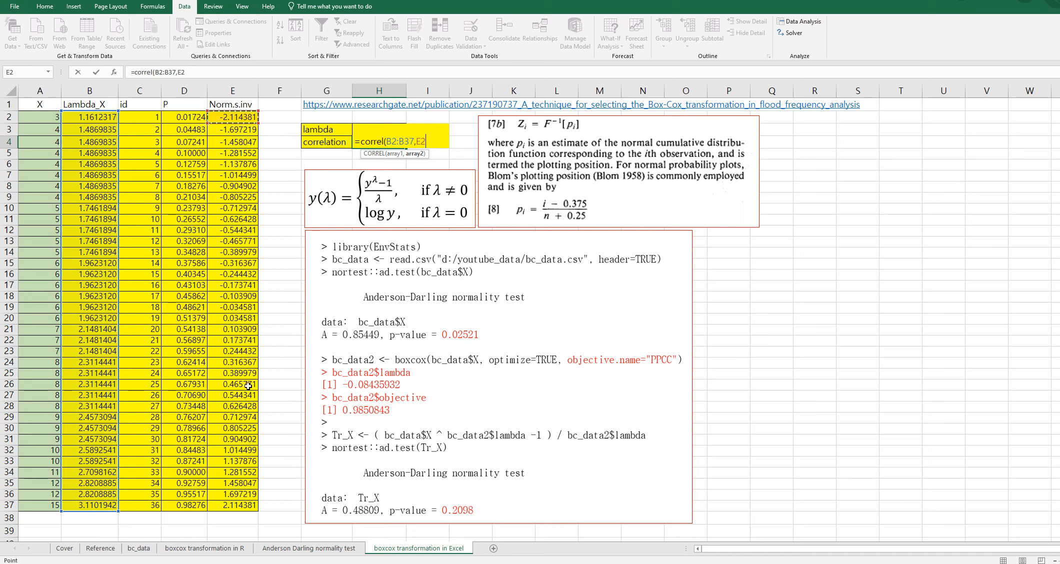
left_click(236, 502, "shift")
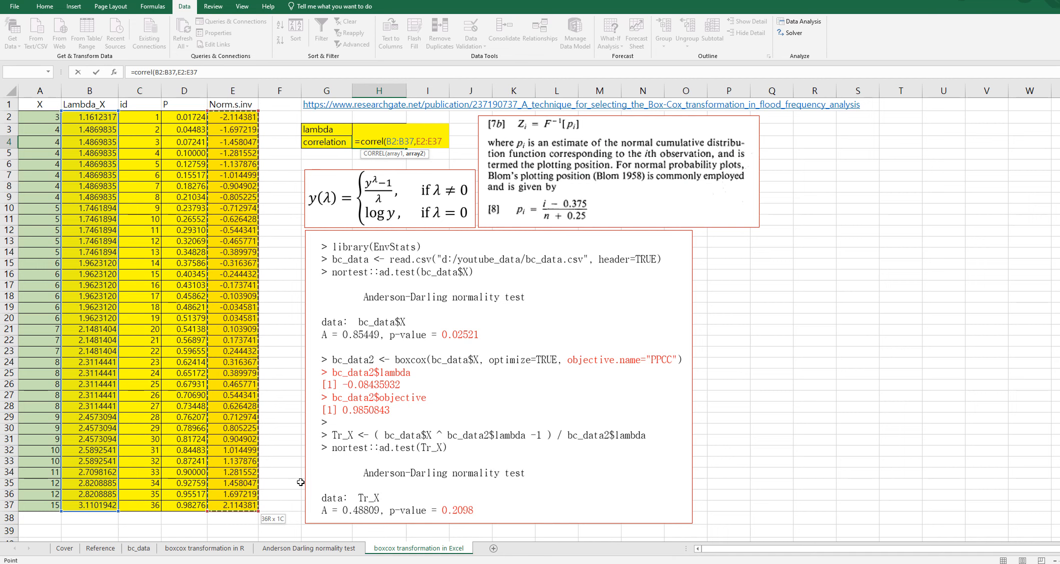
key("ctrl+Return")
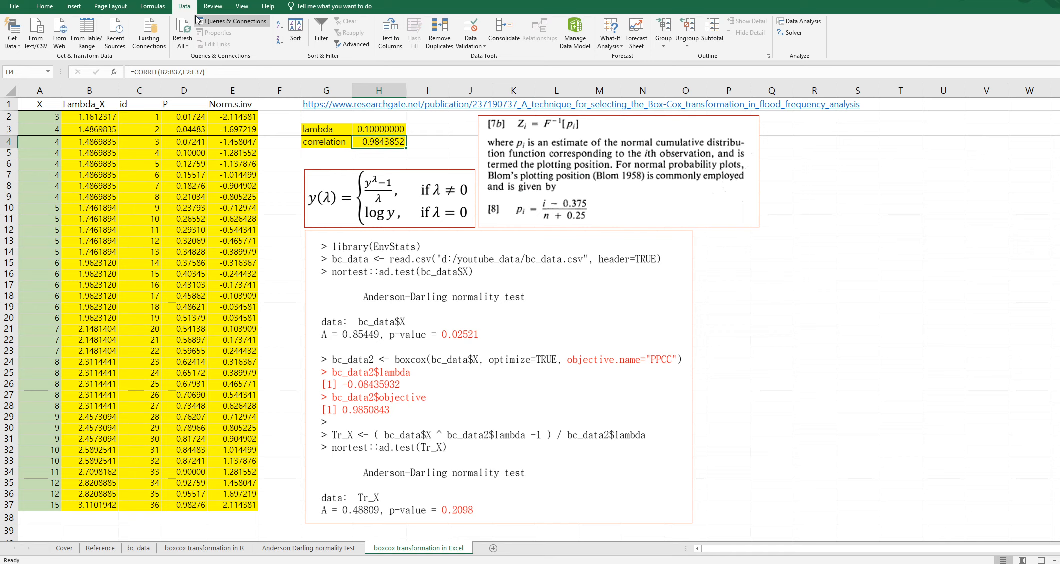
Set up Solver to maximize the correlation in $H$4 by changing the lambda cell $H$3
left_click(790, 32)
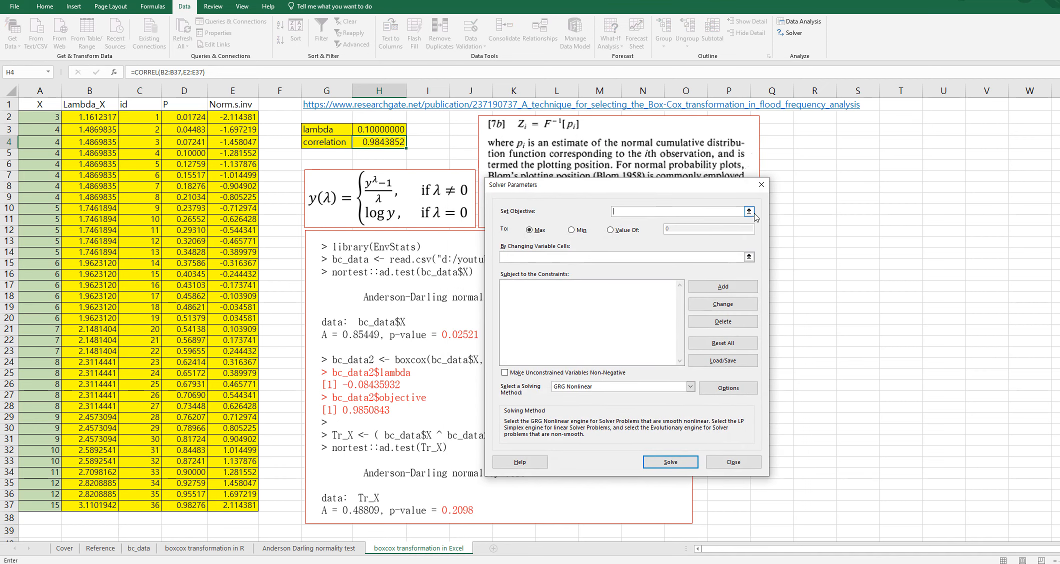
left_click(748, 212)
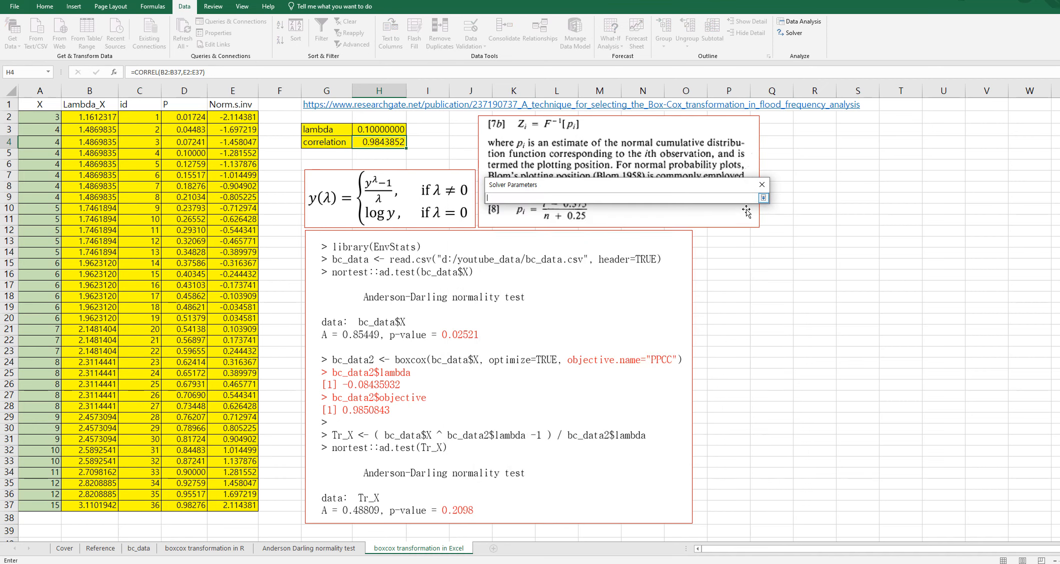
left_click(383, 141)
left_click(762, 198)
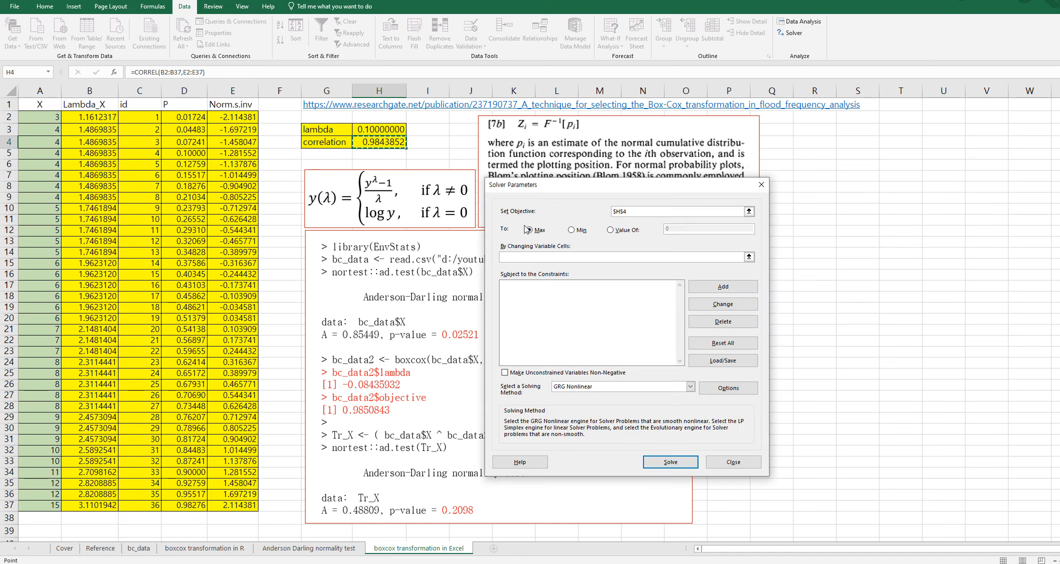
left_click(749, 257)
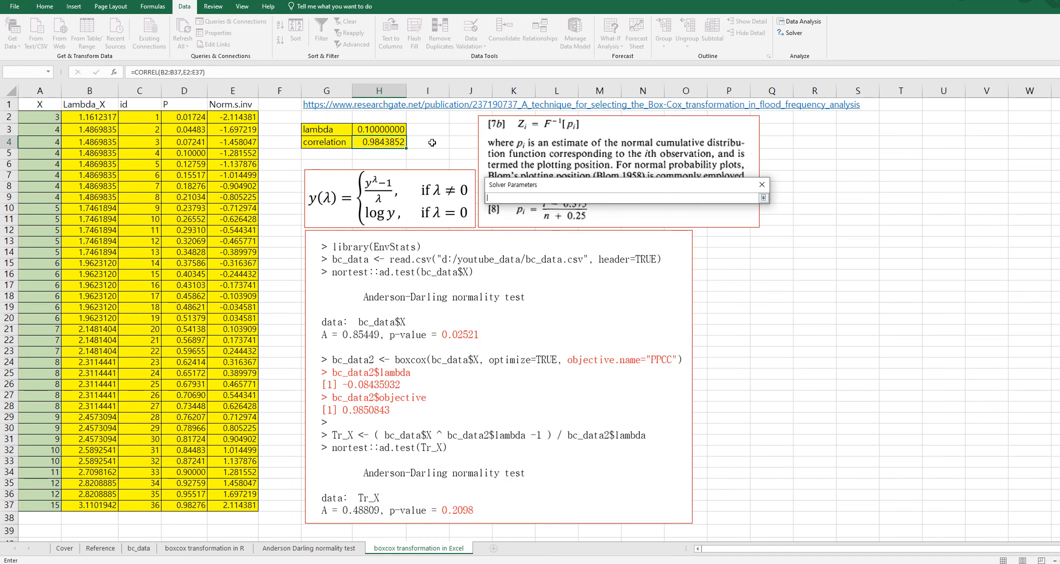
left_click(388, 128)
left_click(763, 197)
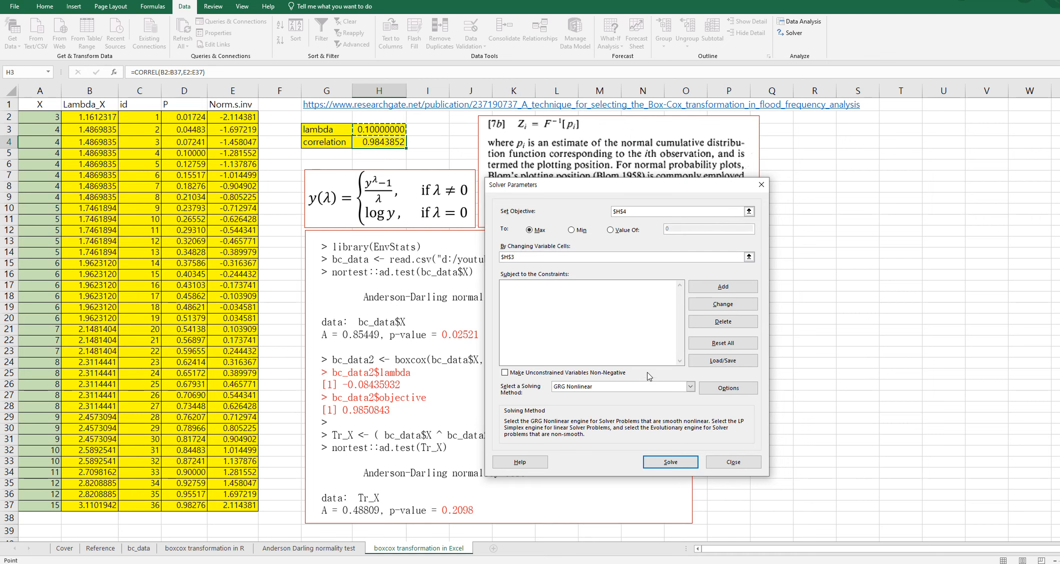
Solve for the optimal lambda with the GRG Nonlinear method and keep the Solver solution
left_click(671, 461)
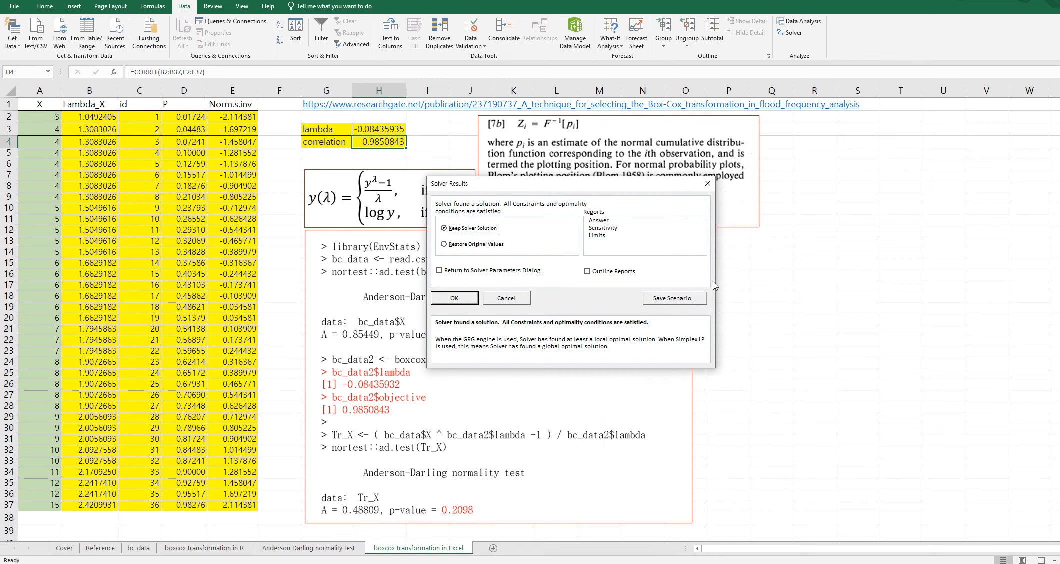
left_click(466, 302)
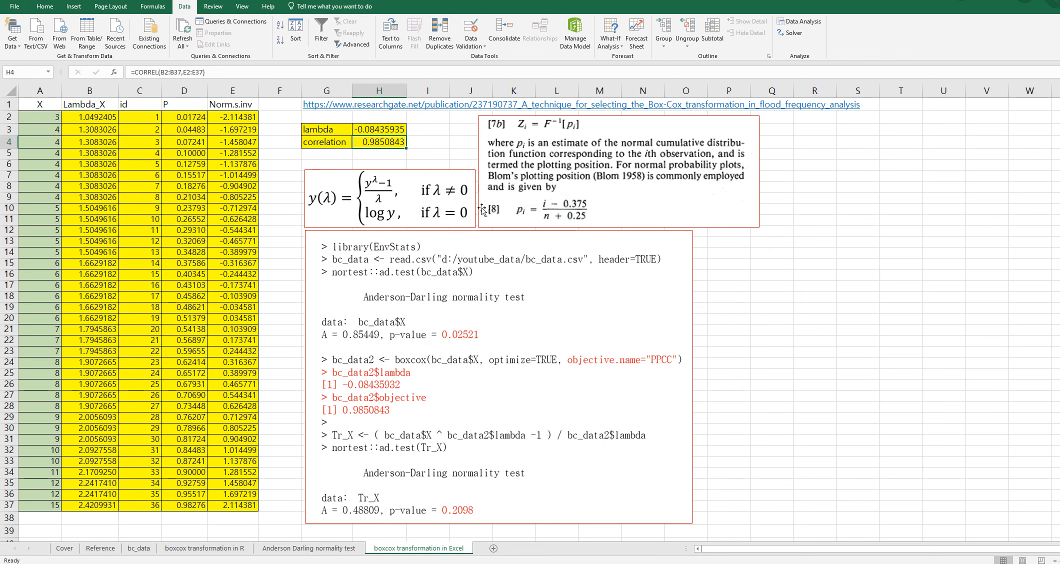
left_click(425, 143)
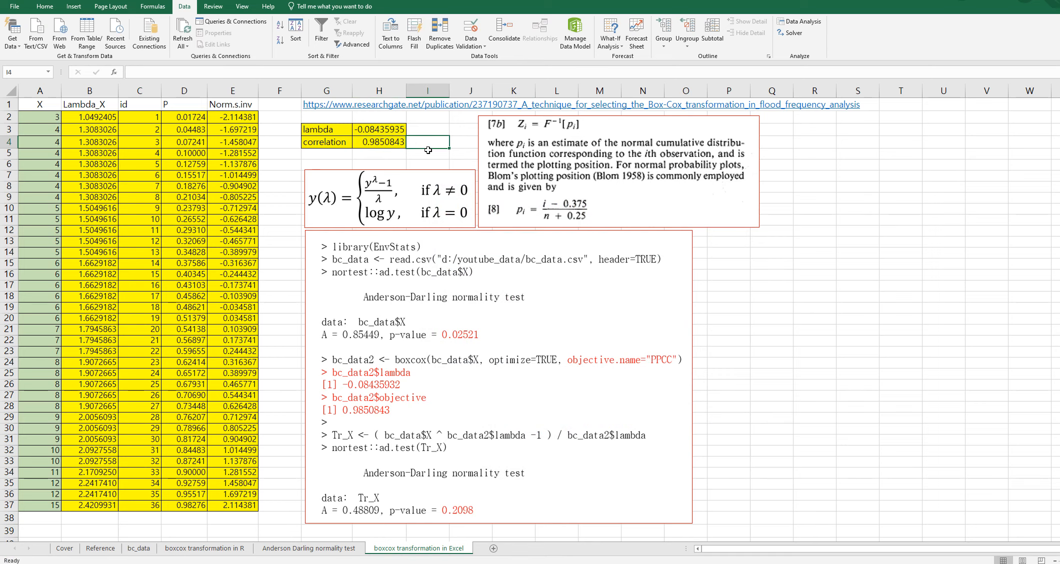